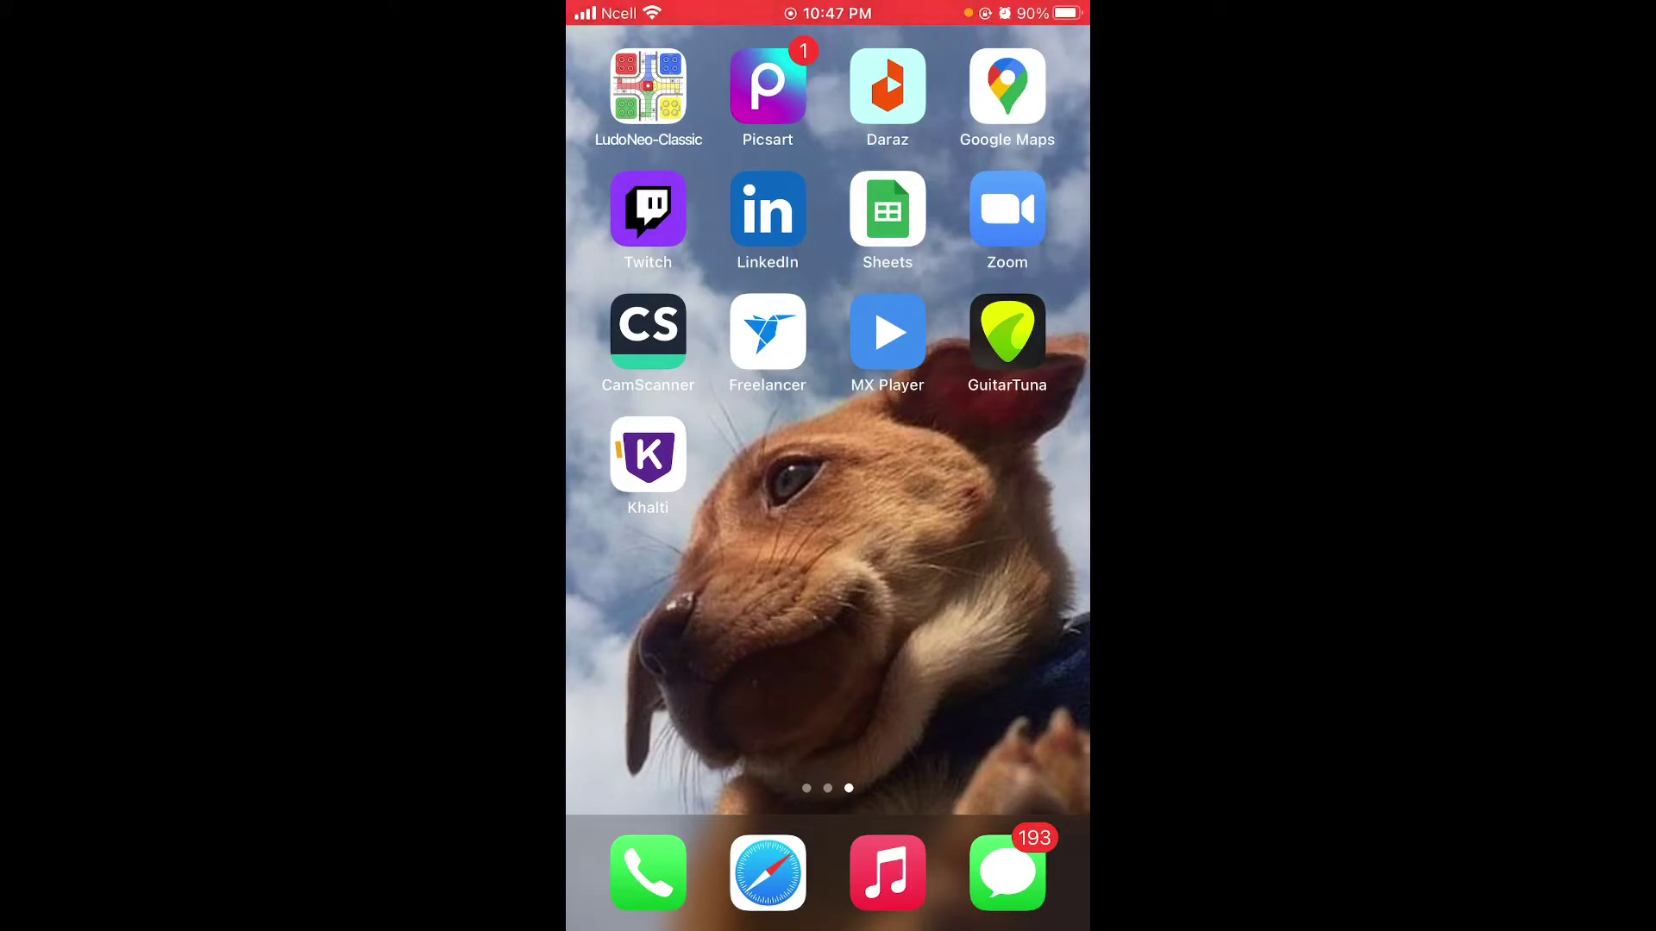
scroll(829, 427, left, 5)
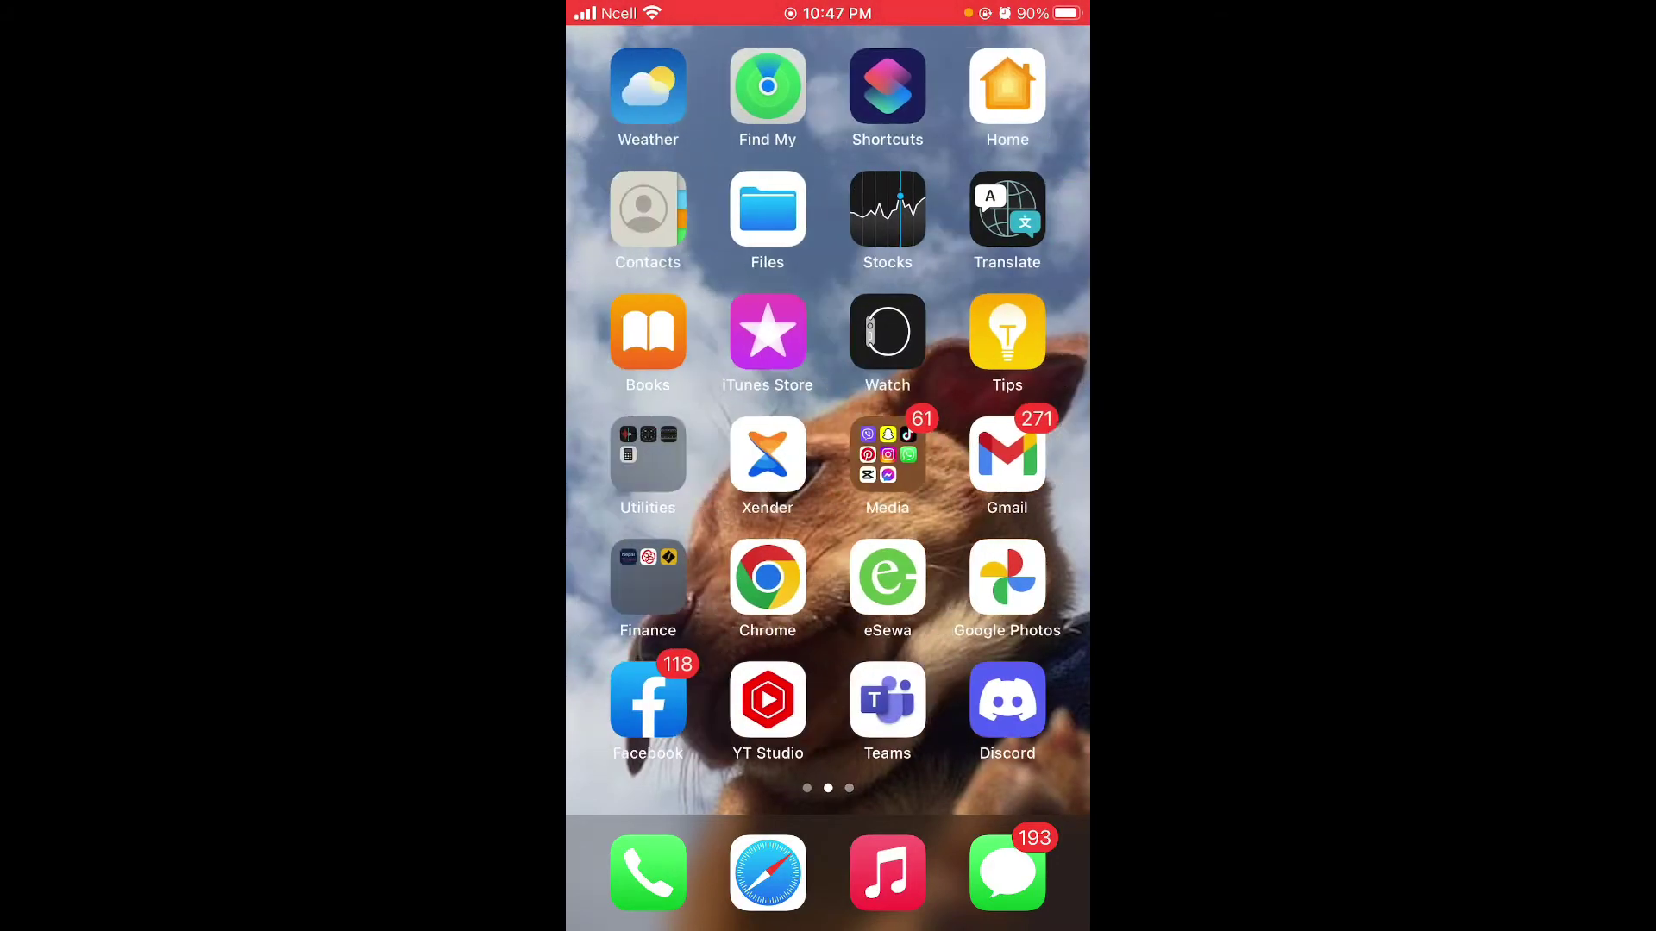
scroll(828, 427, left, 5)
Launch the App Store from the first Home Screen page.
click(768, 454)
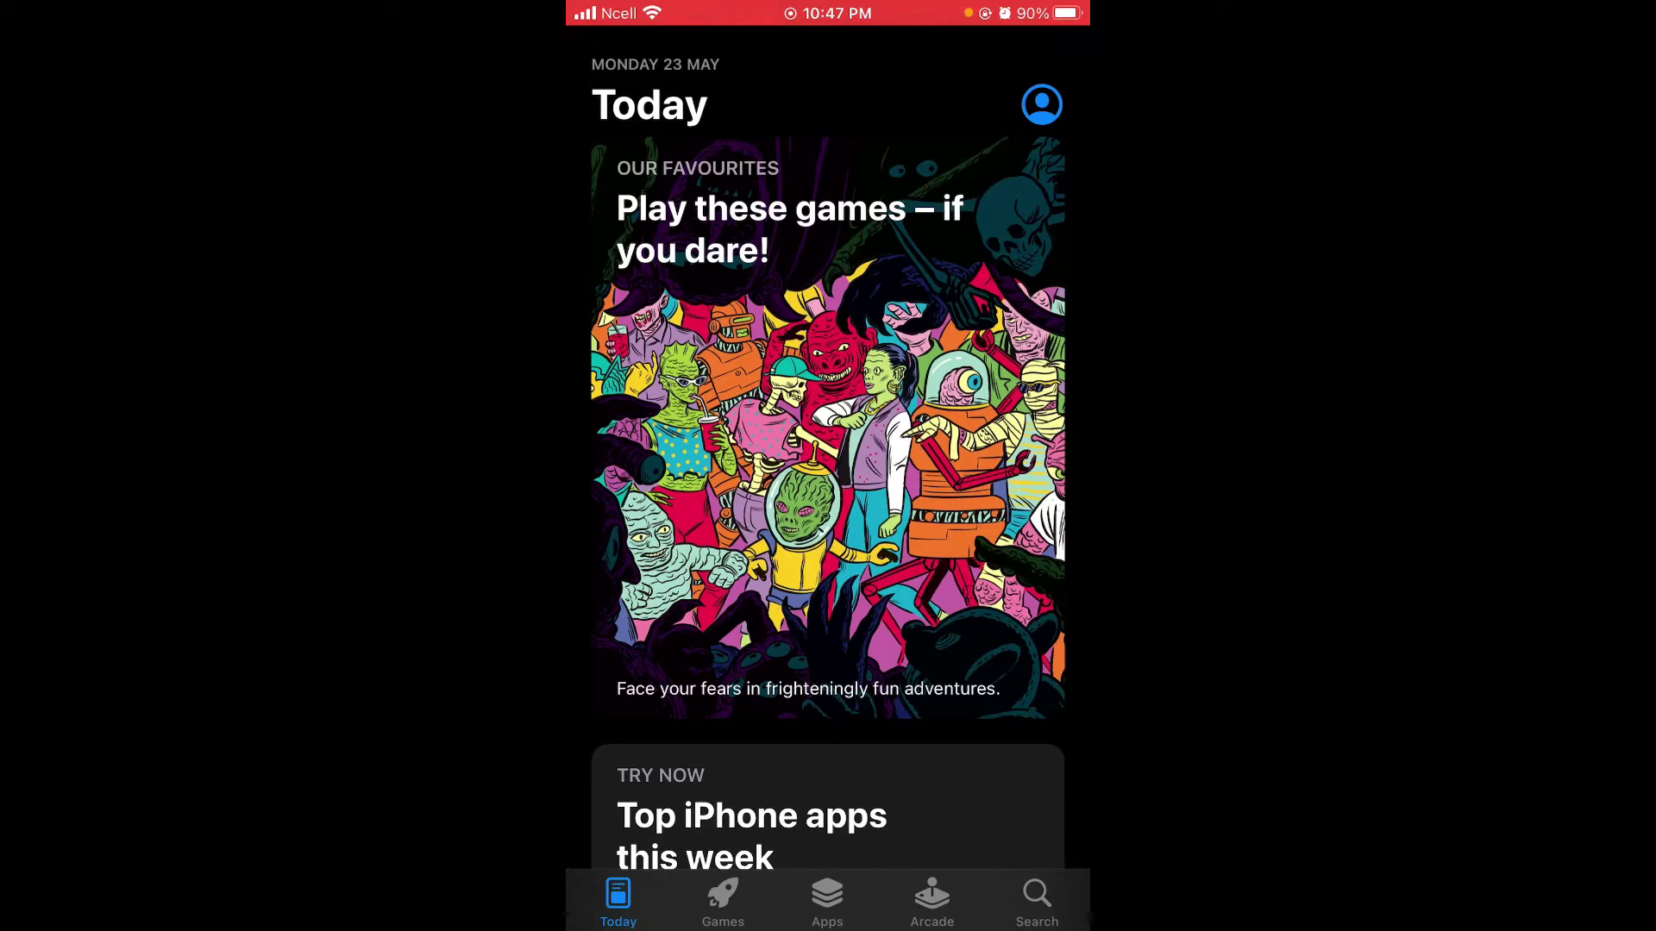
Go to the Search tab and search the store for 'snapseed'.
click(1036, 901)
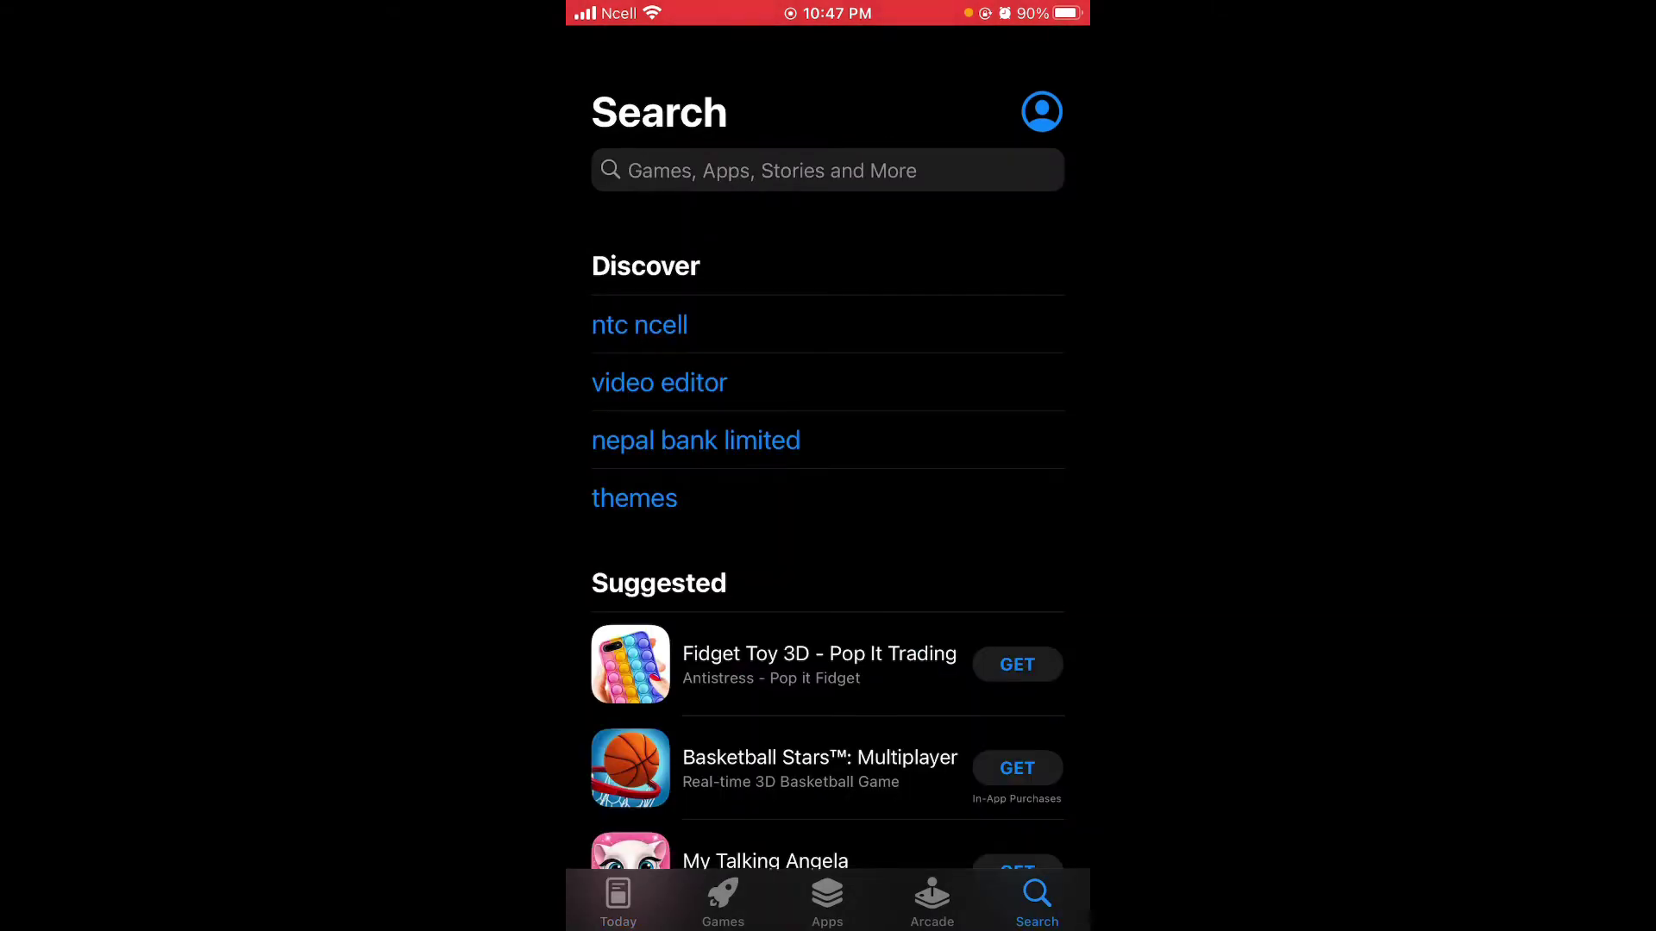
click(828, 169)
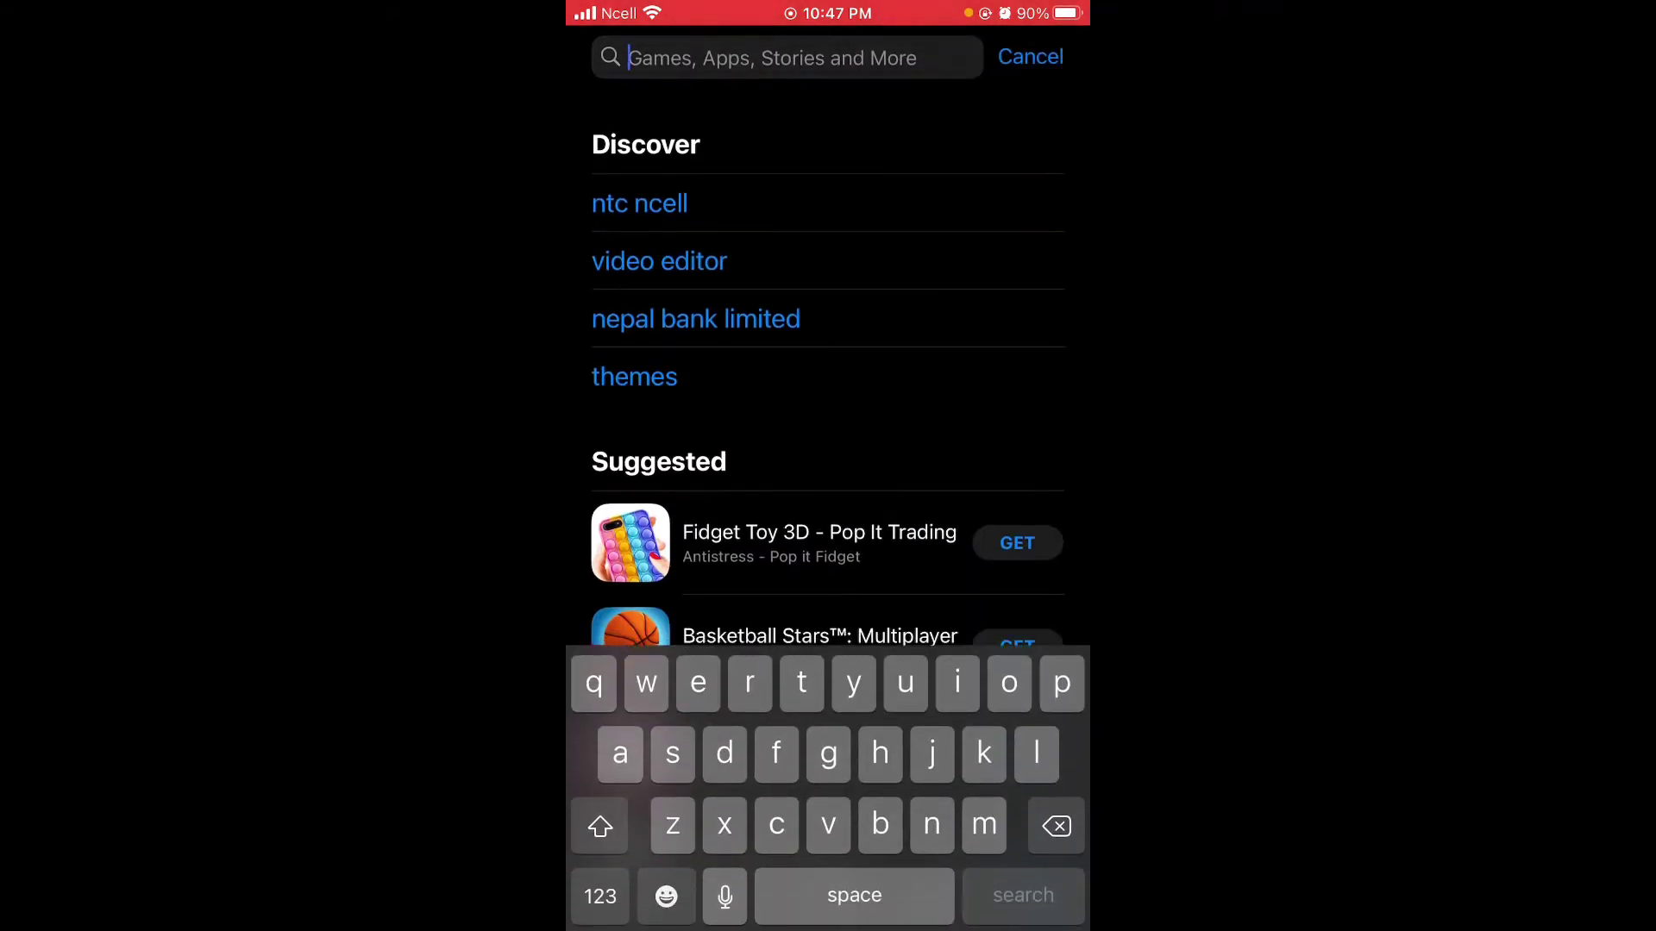
text(s)
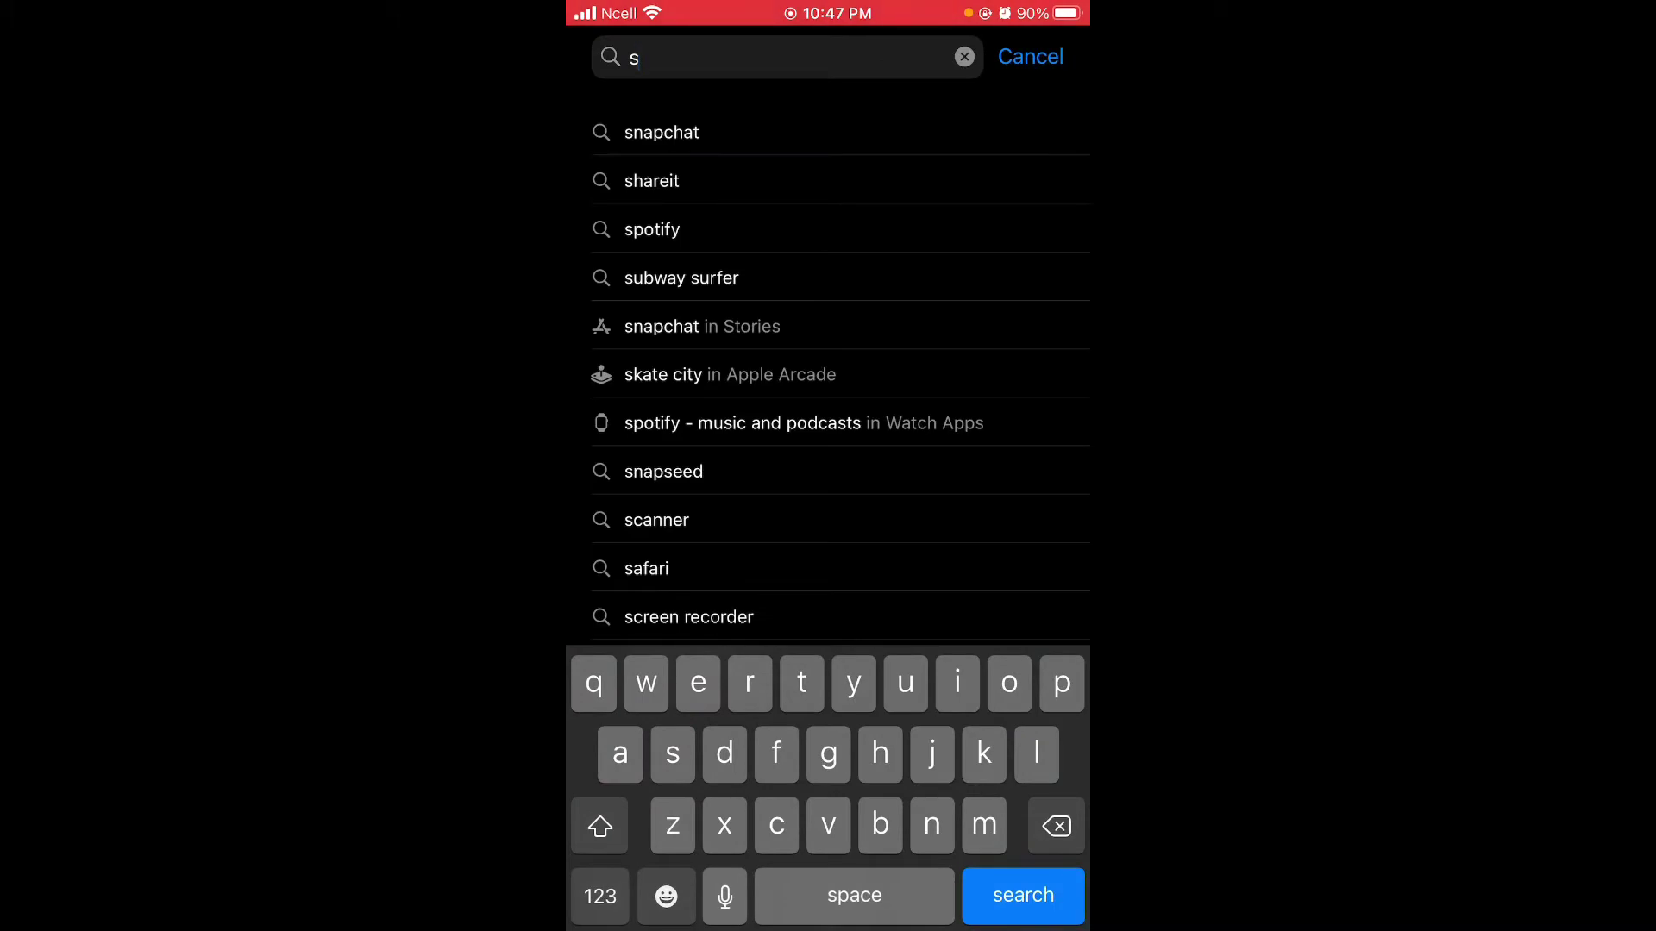
text(napseed)
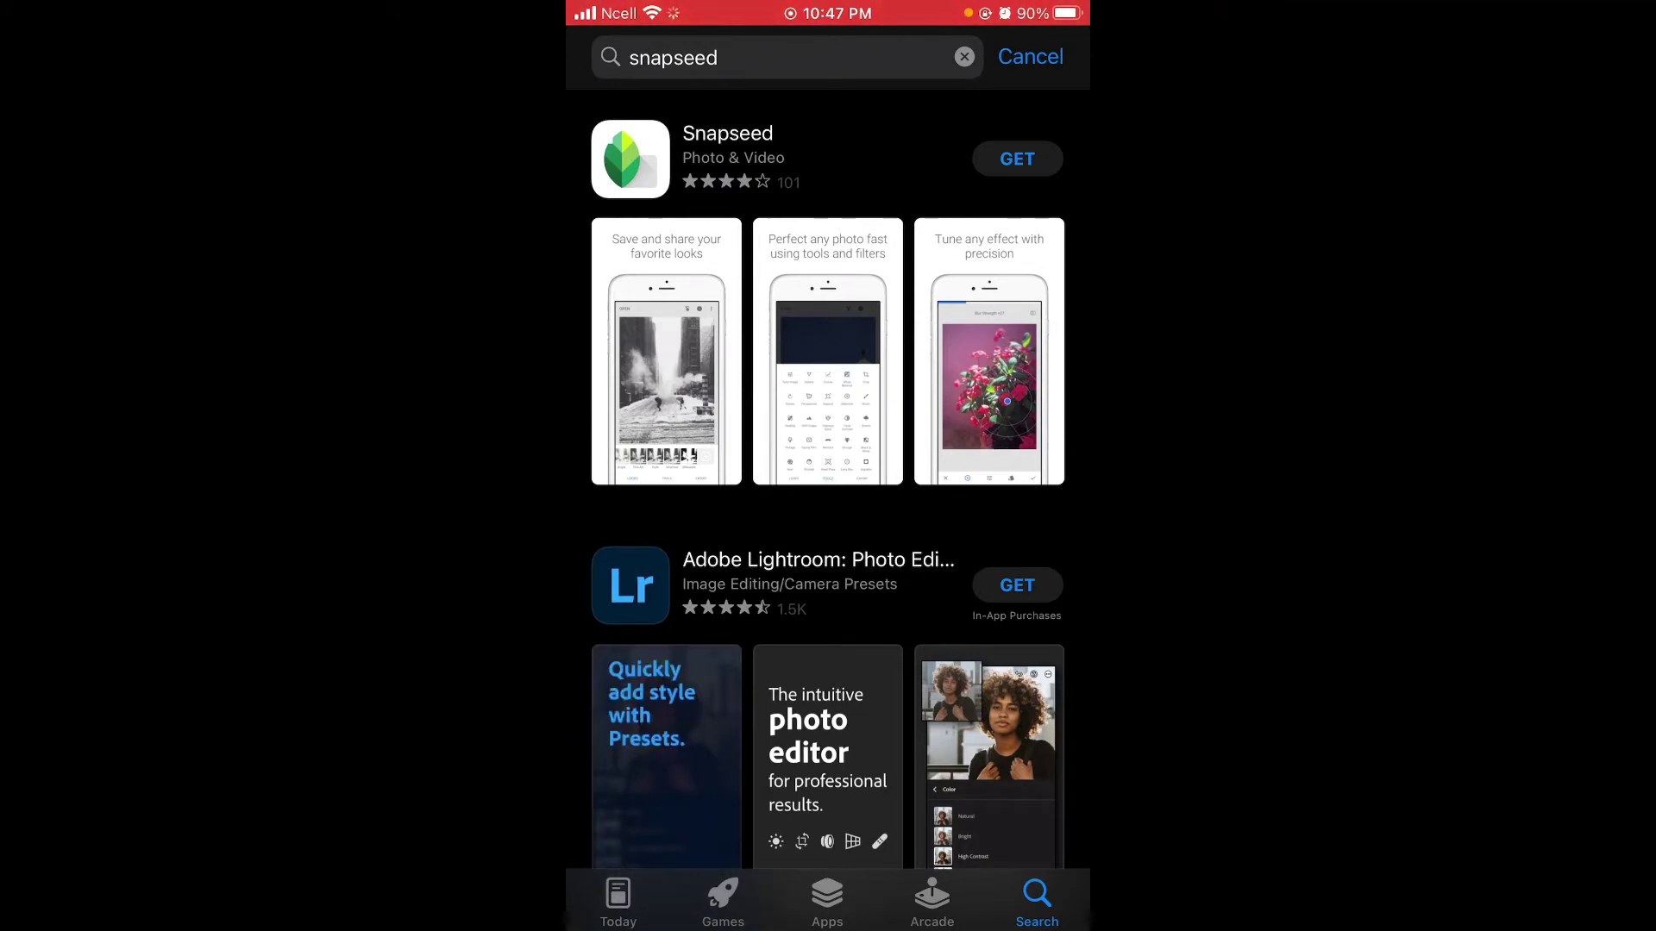
Get Snapseed and authorize the download with Touch ID or Apple ID password.
click(1016, 158)
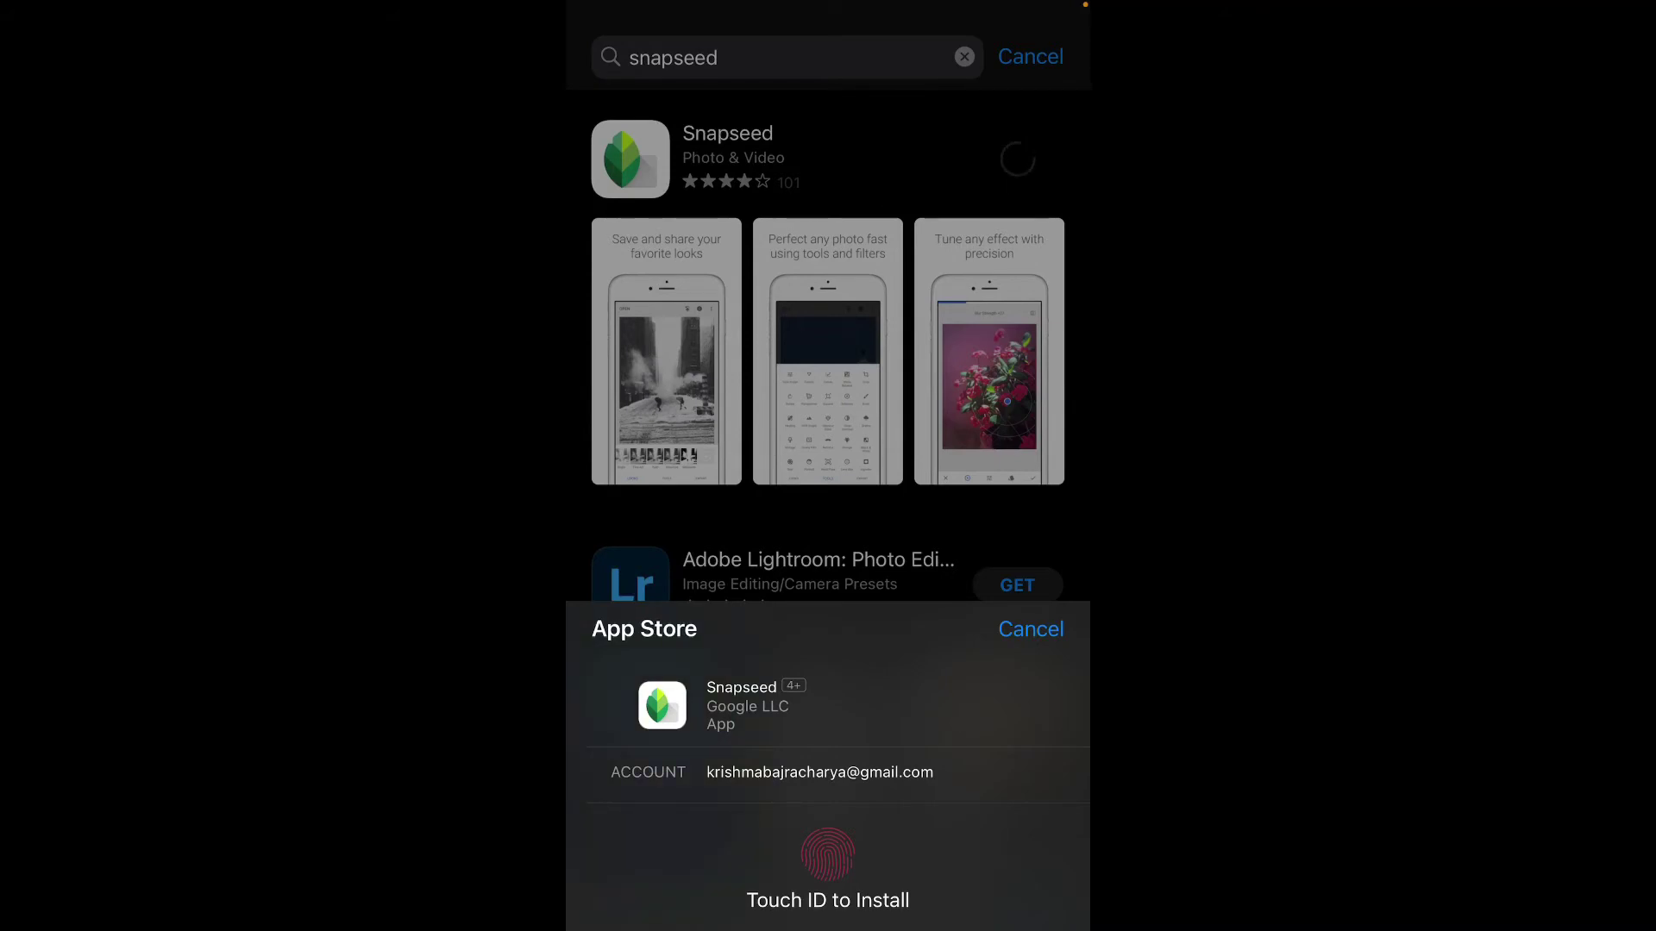
click(828, 899)
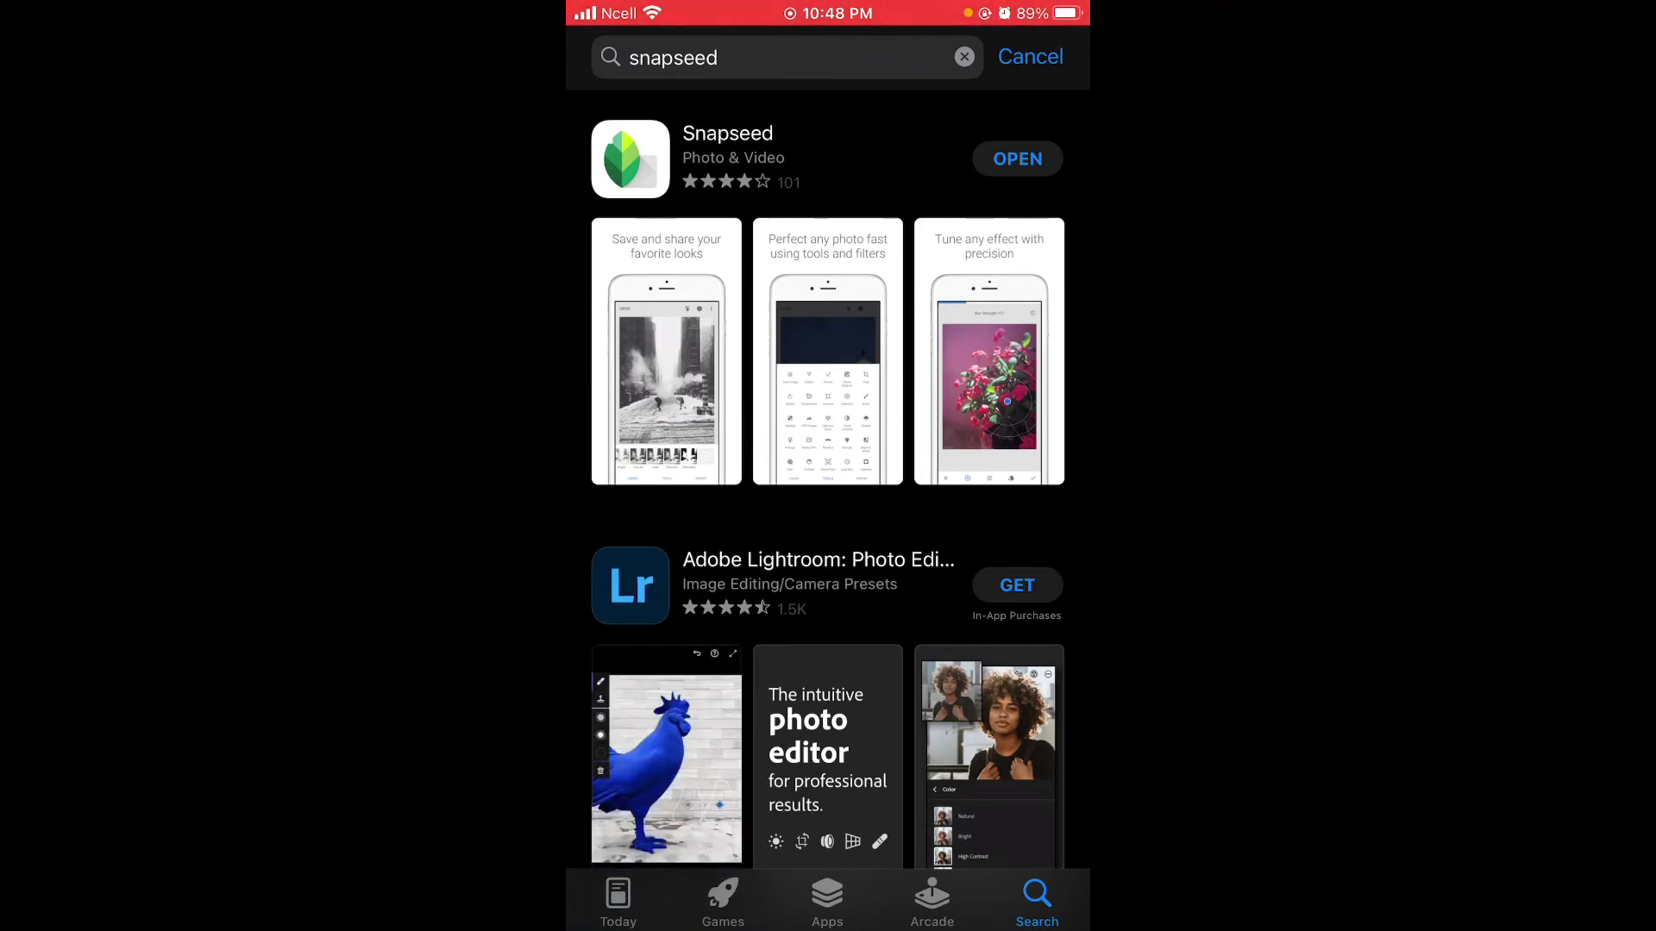
Open Snapseed from the App Store results to its start screen.
click(1018, 158)
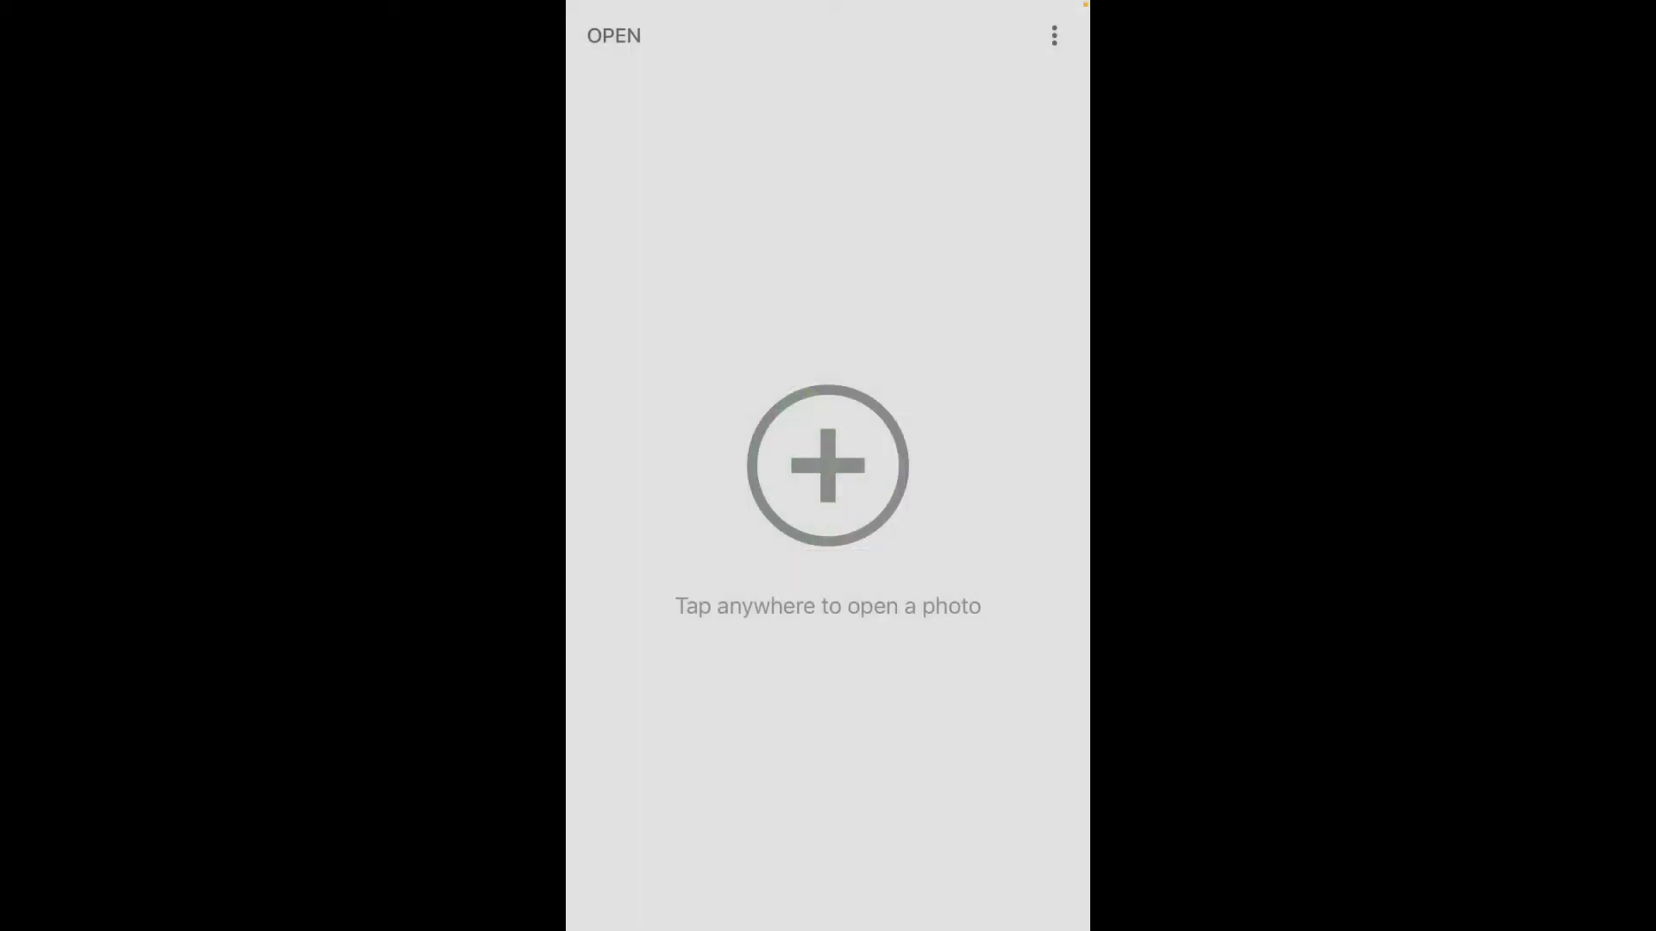